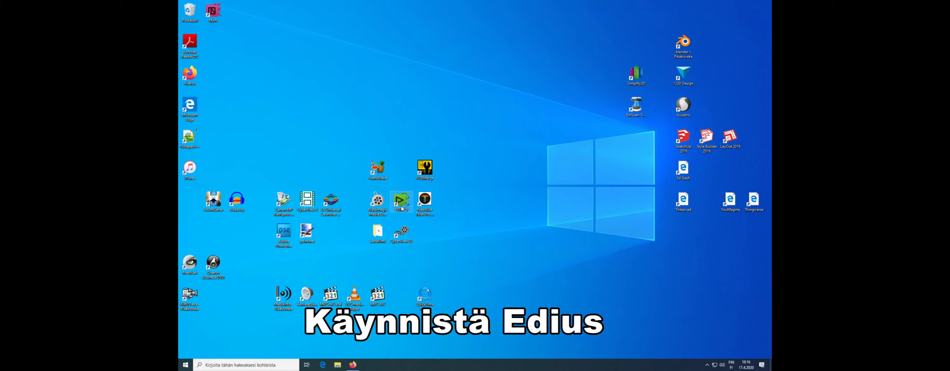
# Launch EDIUS and start a new project using the AVI 4:3 preset.
pyautogui.doubleClick(402, 208)
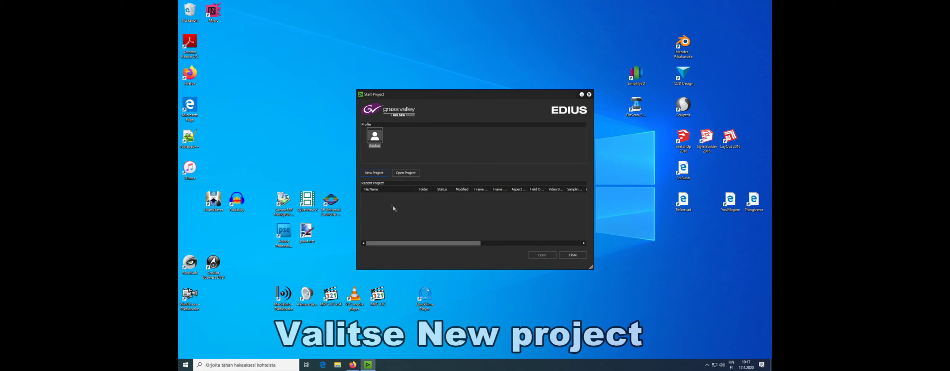
pyautogui.click(374, 173)
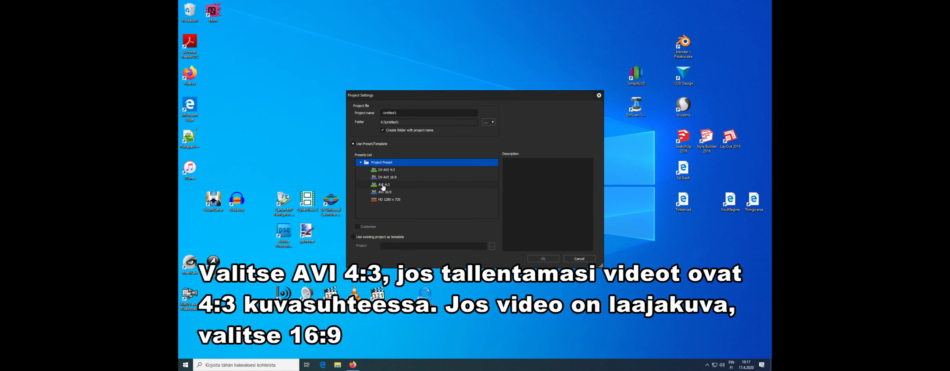
pyautogui.click(383, 187)
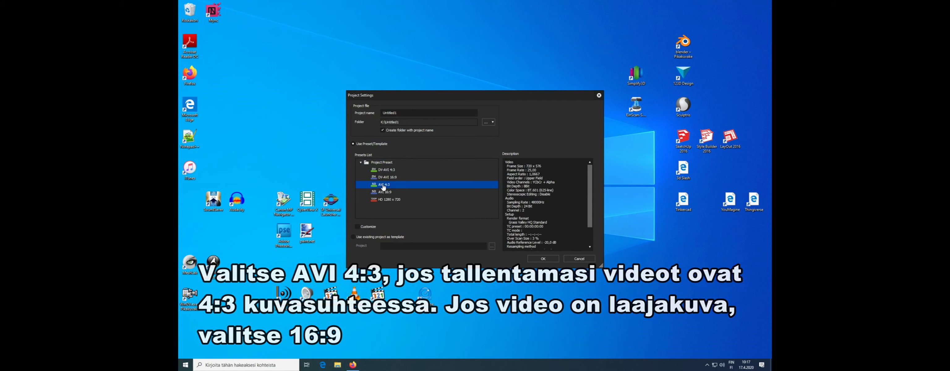
# Set the project folder to koehenkilö on the K: drive and create the project.
pyautogui.click(487, 123)
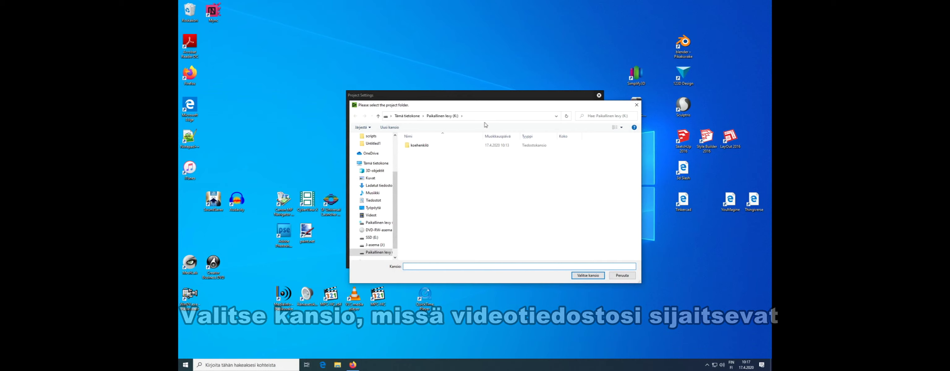
pyautogui.click(422, 146)
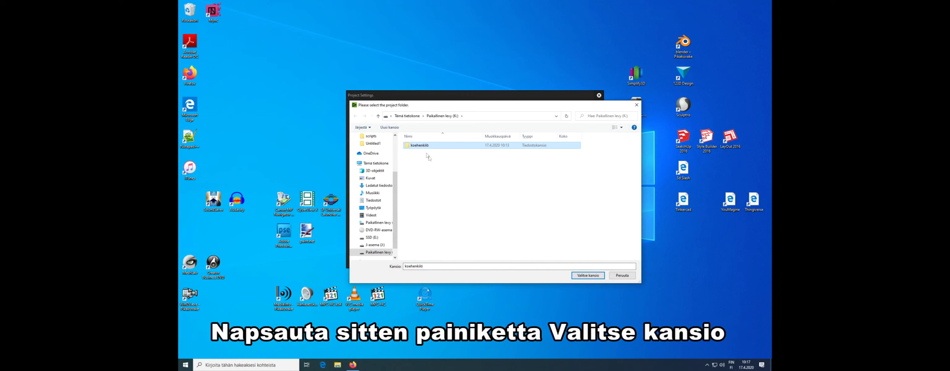
pyautogui.click(588, 276)
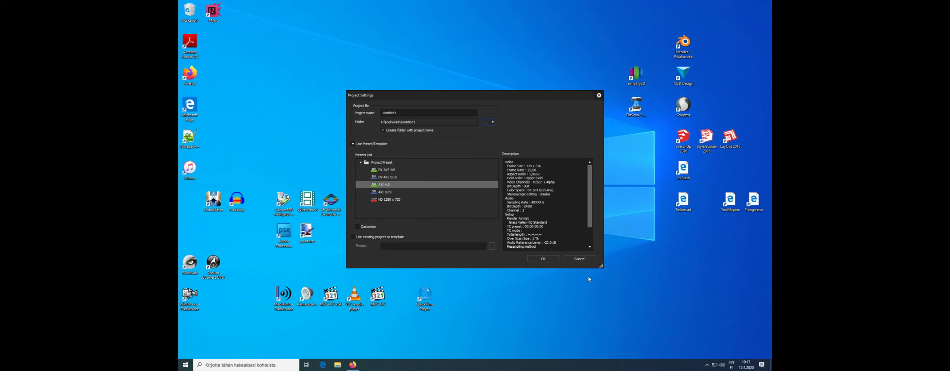
pyautogui.click(543, 258)
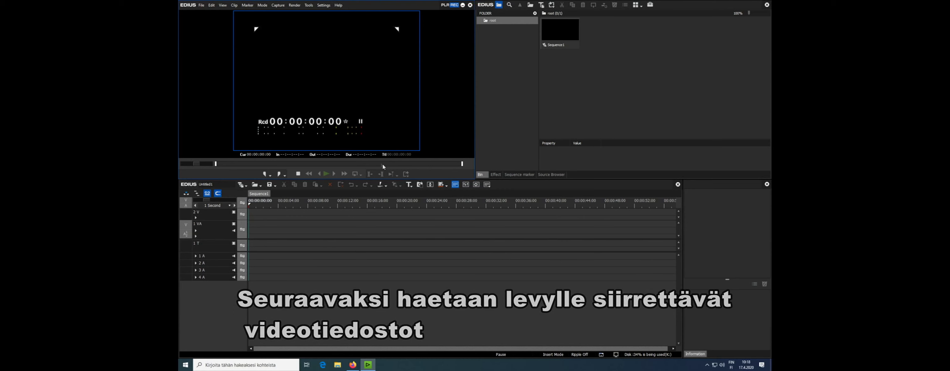
# Add Untitled 01.avi from the koehenkilö folder to the Sequence1 timeline and move the playhead back to 00:20:04:11.
pyautogui.click(201, 5)
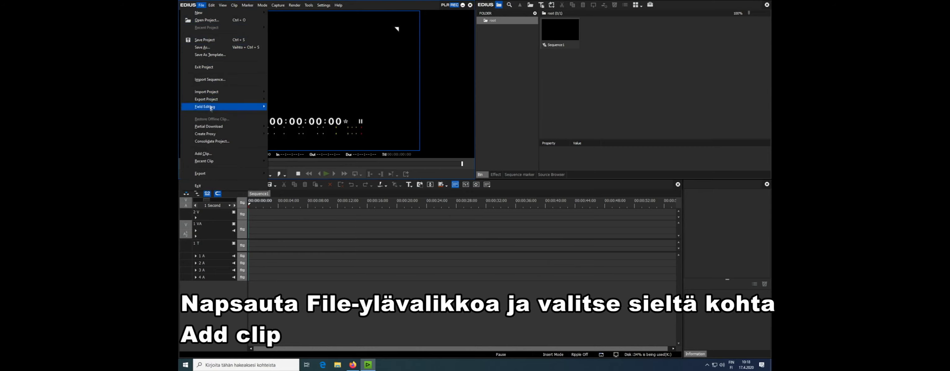
pyautogui.click(216, 157)
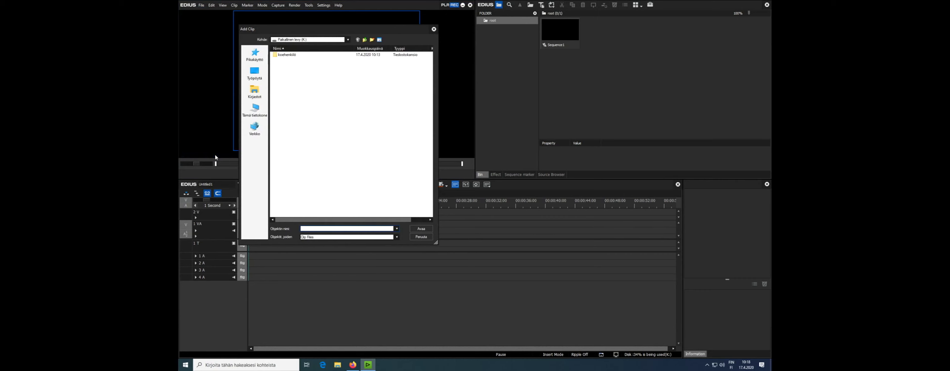
pyautogui.click(279, 55)
pyautogui.doubleClick(280, 55)
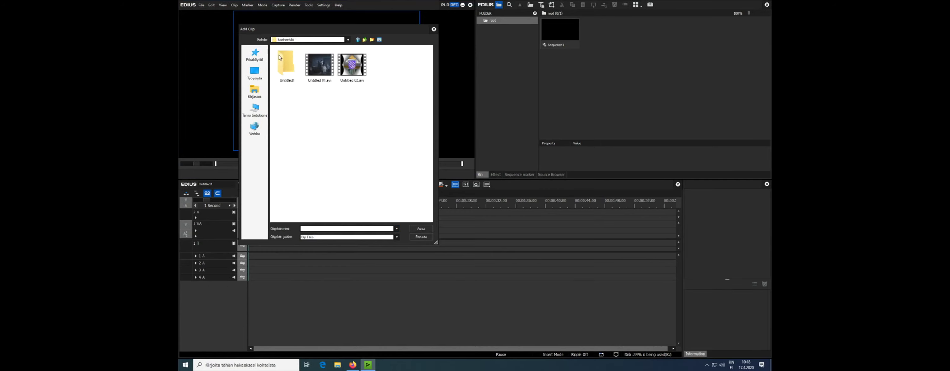
pyautogui.click(320, 71)
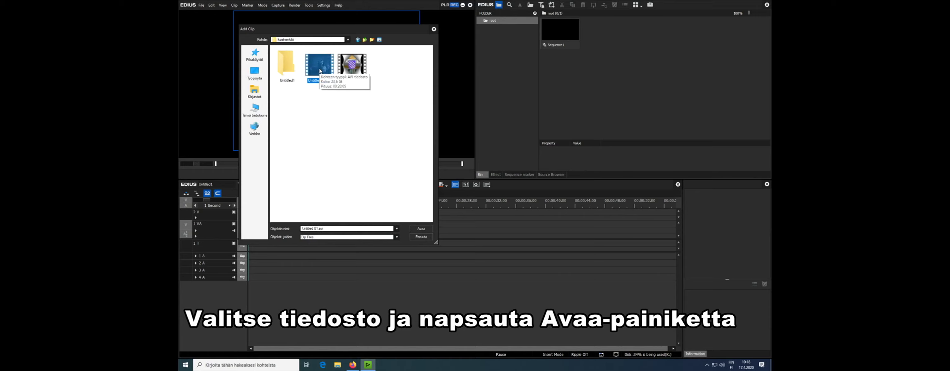
pyautogui.click(422, 229)
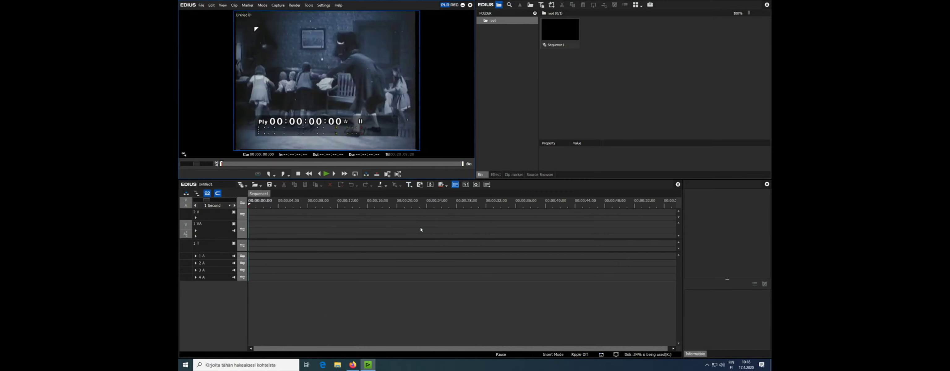
pyautogui.click(367, 175)
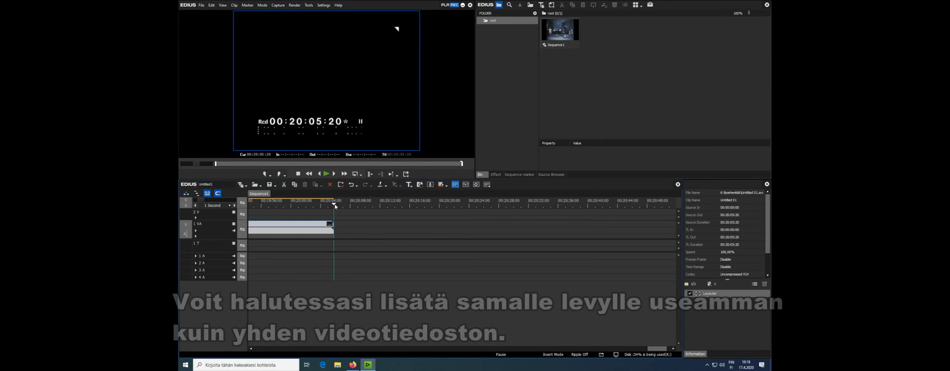
pyautogui.moveTo(338, 204)
pyautogui.mouseDown()
pyautogui.moveTo(294, 207)
pyautogui.moveTo(324, 206)
pyautogui.mouseUp()
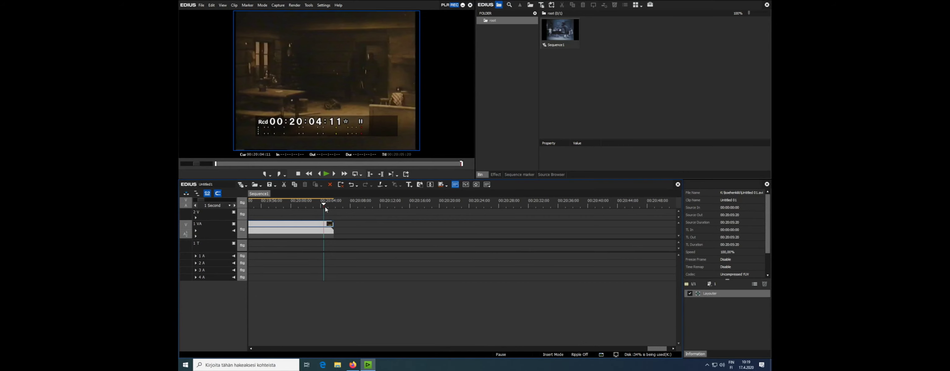
# Create a second sequence and add the clip Untitled 02.avi to its timeline.
pyautogui.click(241, 185)
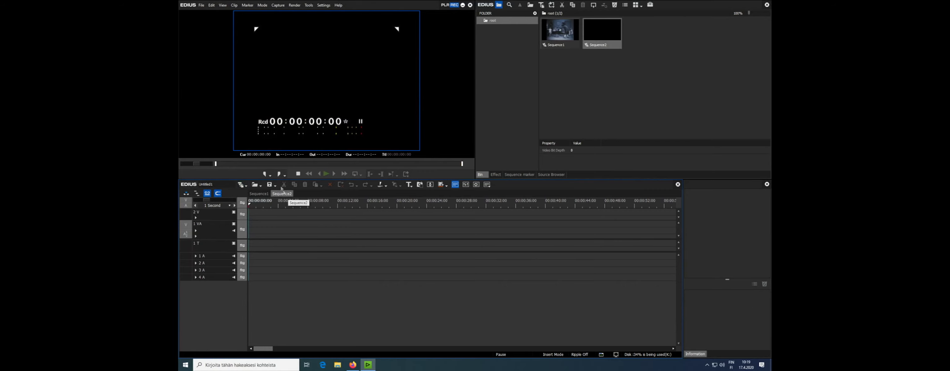
pyautogui.click(201, 8)
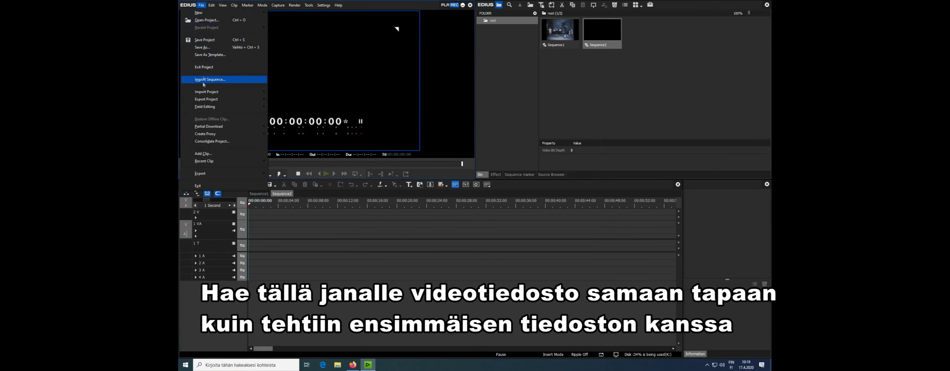
pyautogui.click(203, 155)
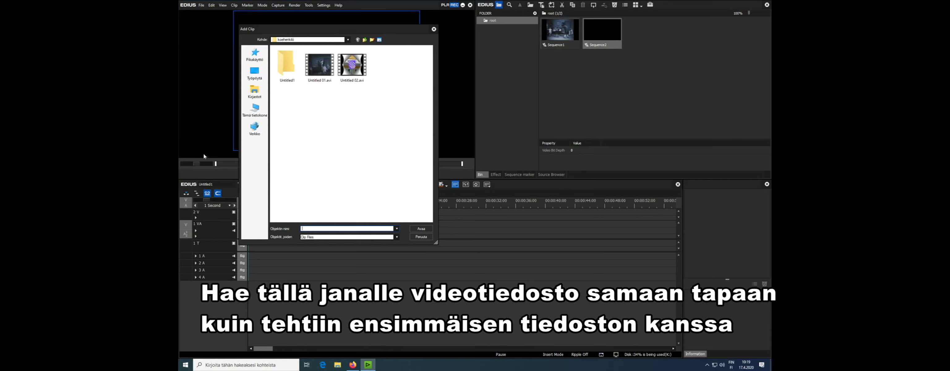
pyautogui.click(350, 68)
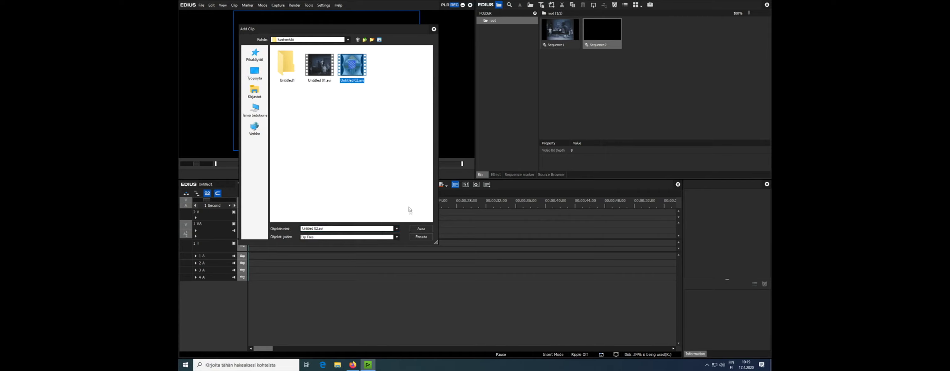
pyautogui.click(421, 229)
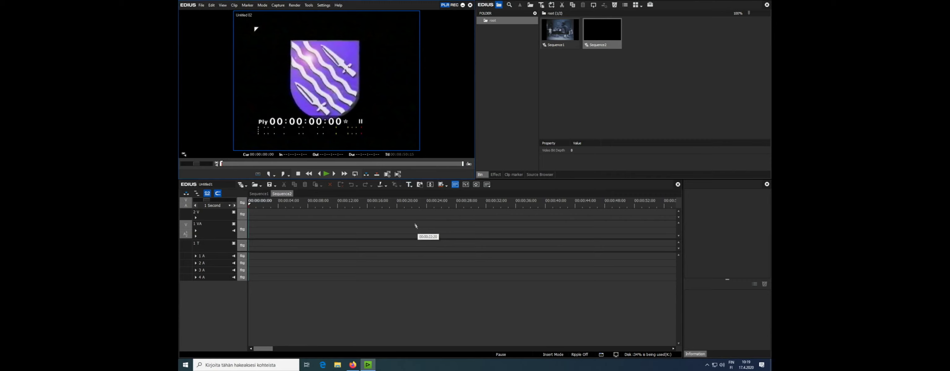
pyautogui.click(368, 176)
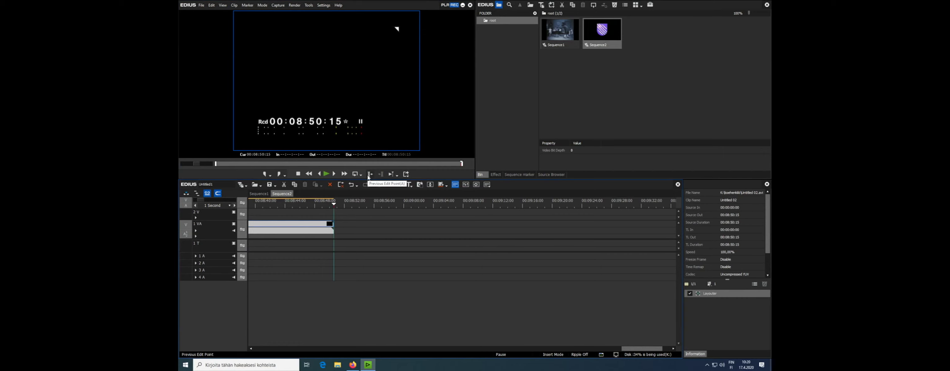
pyautogui.scroll(5, 345, 203)
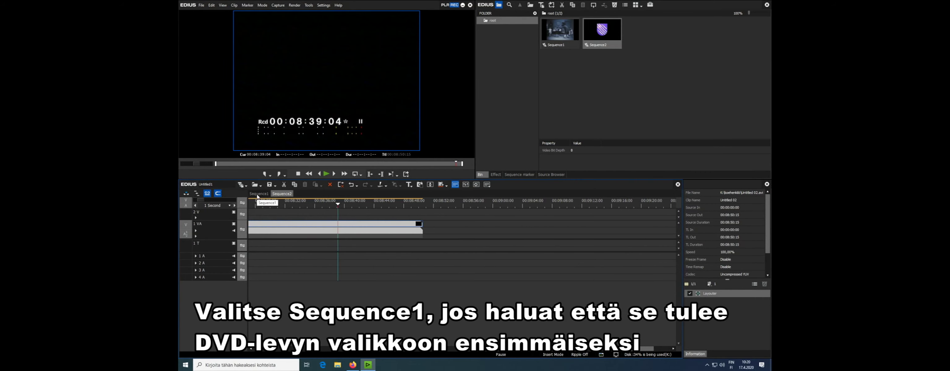
# Switch to Sequence1 and start a Burn to Disc export with DVD as the disc type.
pyautogui.click(258, 194)
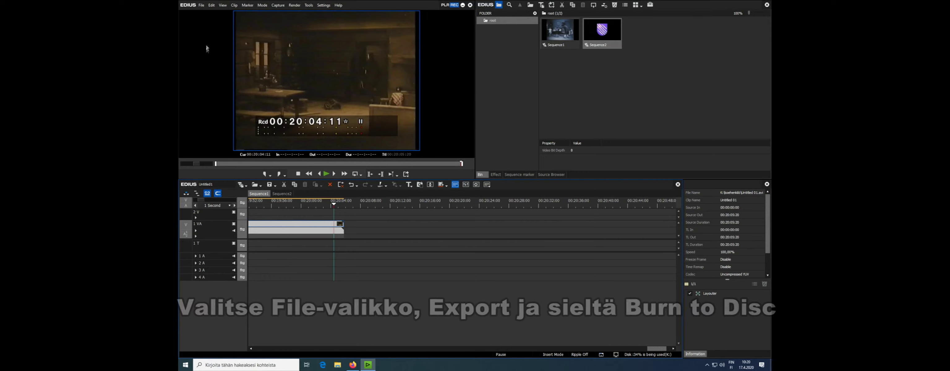
pyautogui.click(202, 5)
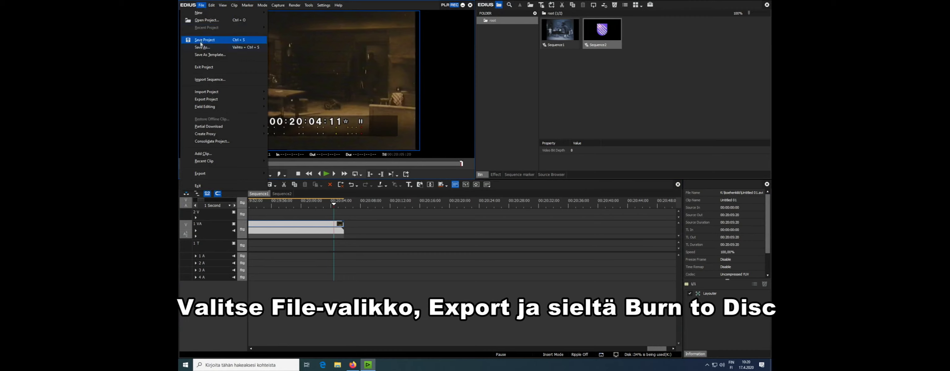
pyautogui.moveTo(205, 176)
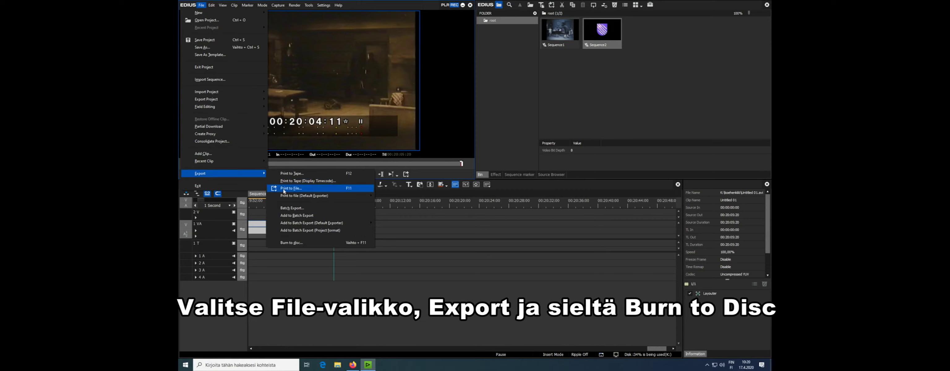
pyautogui.click(311, 243)
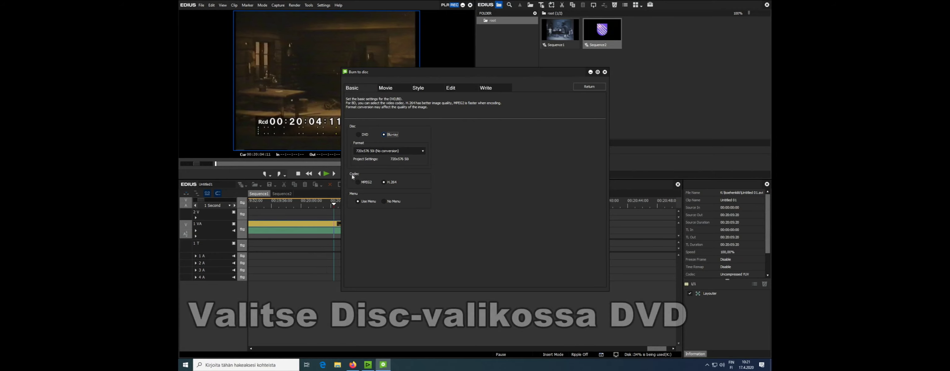
pyautogui.click(358, 134)
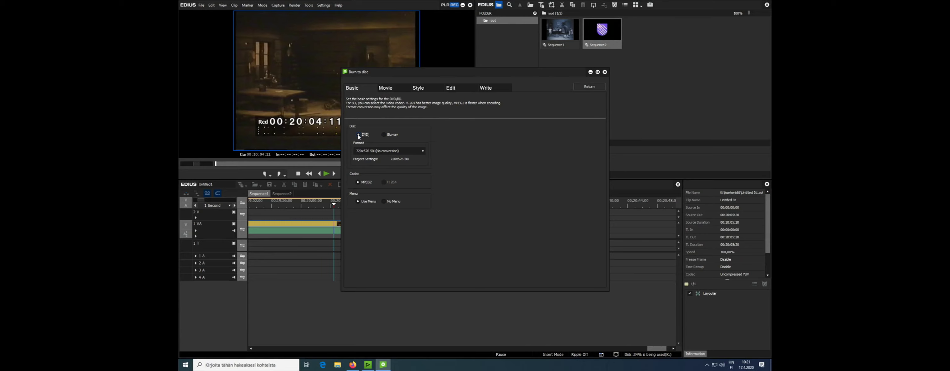
# Add Sequence2 to the disc's movie list as the second title.
pyautogui.click(386, 90)
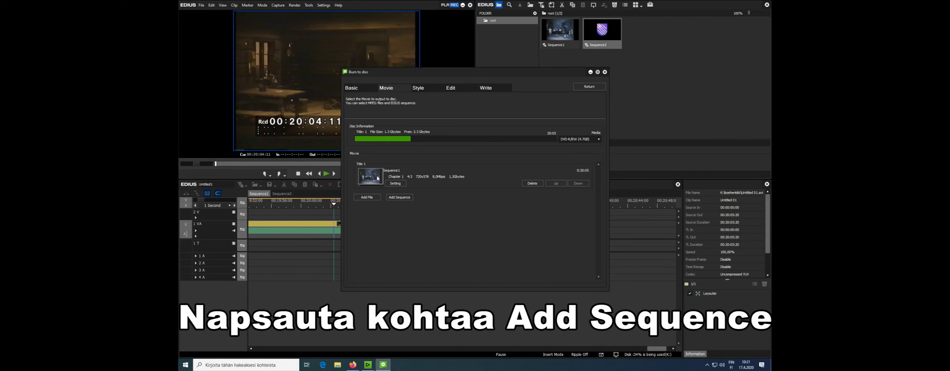
pyautogui.click(395, 198)
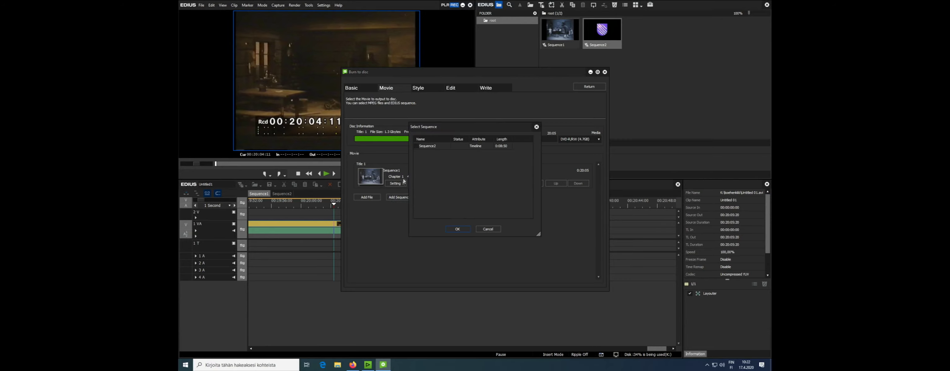
pyautogui.click(416, 146)
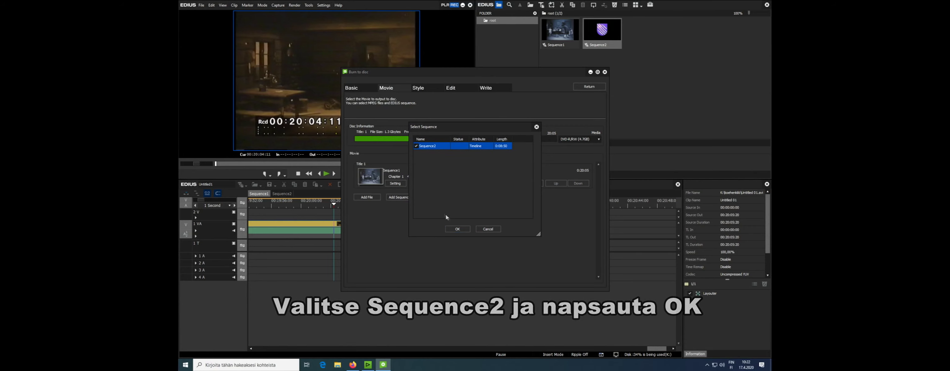
pyautogui.click(458, 229)
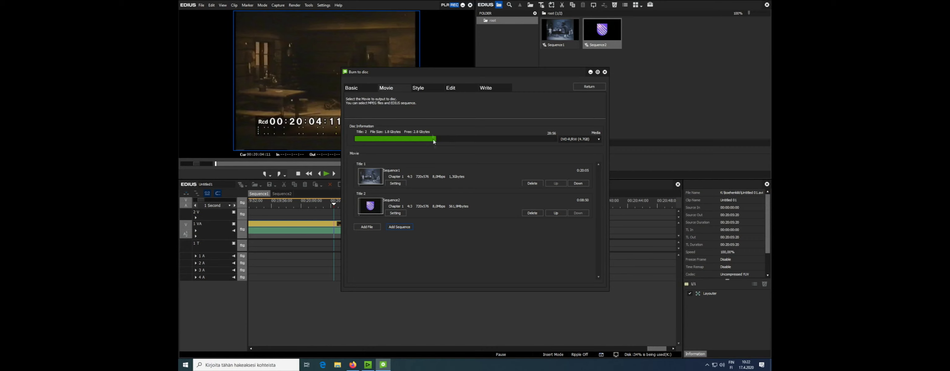
# Browse the Simple disc menu styles and apply the Simple 09 white design.
pyautogui.click(426, 89)
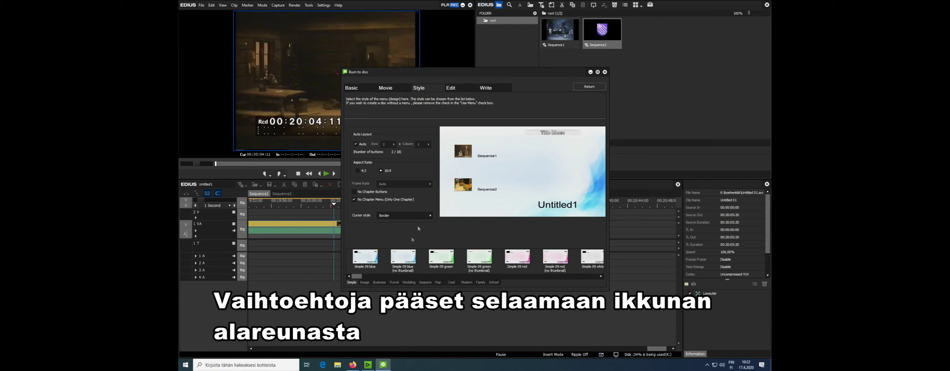
pyautogui.moveTo(362, 277); pyautogui.dragTo(398, 276)
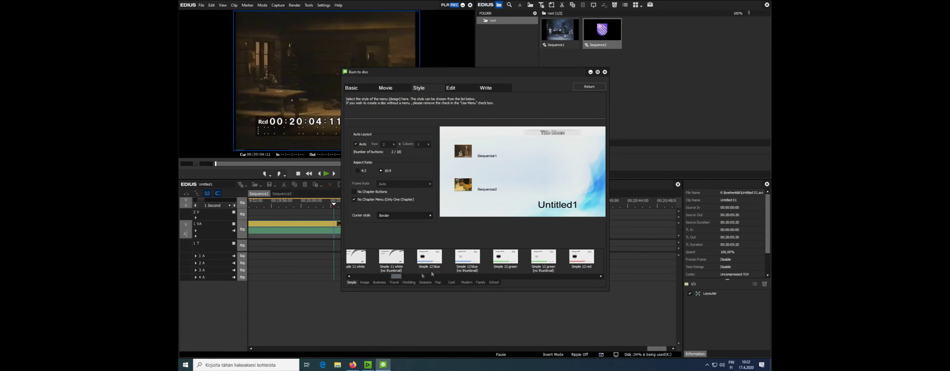
pyautogui.moveTo(397, 279); pyautogui.dragTo(364, 281)
pyautogui.click(413, 261)
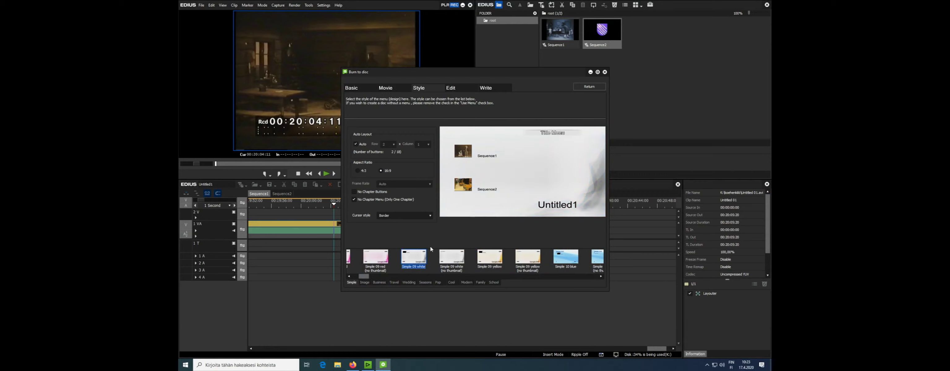
# Change the disc menu's page label to "Koehenkilön DVD-levy" and enlarge its text frame up and outward.
pyautogui.click(458, 88)
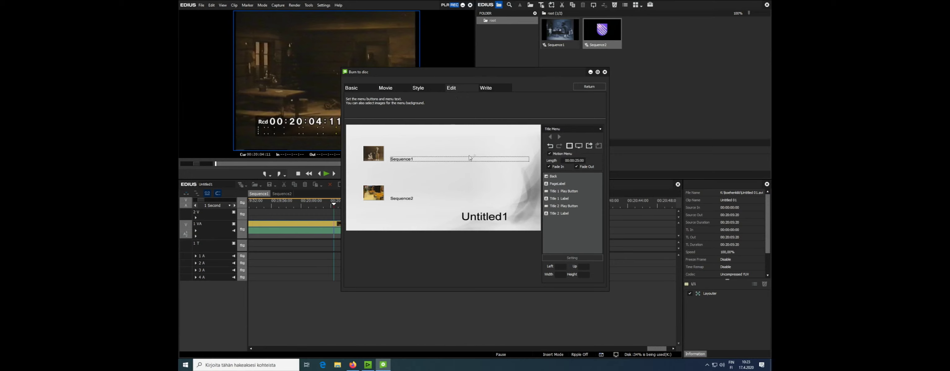
pyautogui.doubleClick(477, 211)
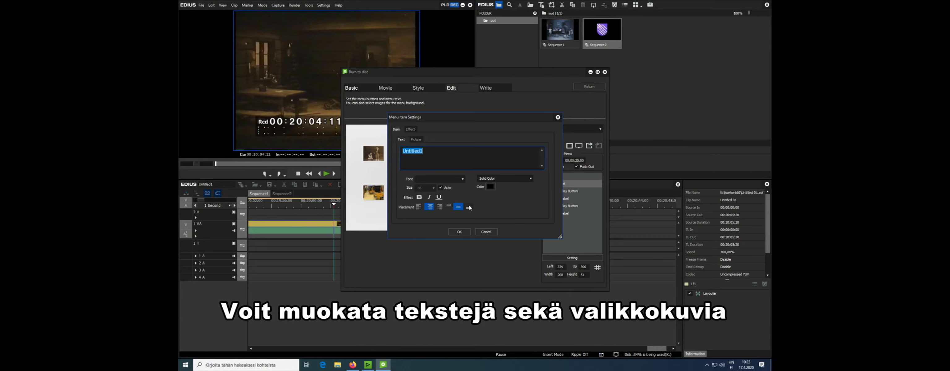
pyautogui.write('Koehenkilön DVD-levu')
pyautogui.press('BackSpace')
pyautogui.press('BackSpace')
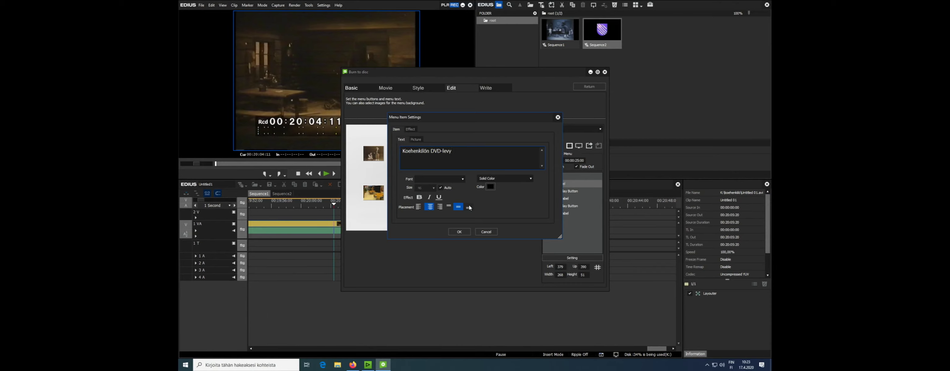
pyautogui.click(453, 230)
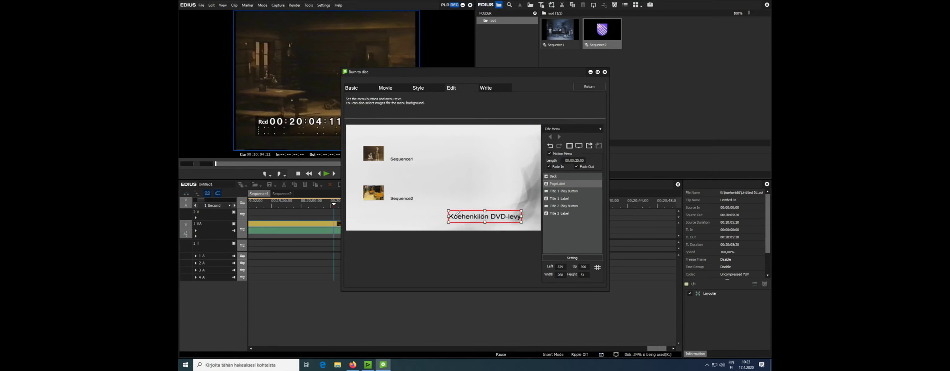
pyautogui.moveTo(448, 211); pyautogui.dragTo(434, 195)
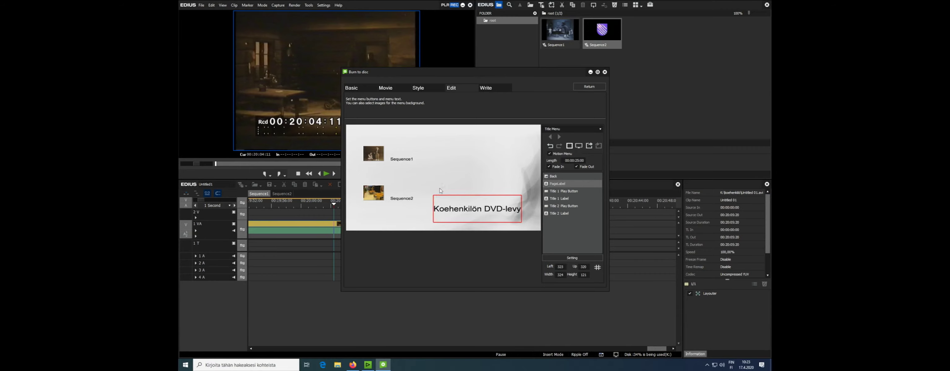
pyautogui.click(447, 174)
# Rename the first title's menu label to "Raita 1" and enlarge its text frame upward.
pyautogui.click(403, 158)
pyautogui.doubleClick(404, 158)
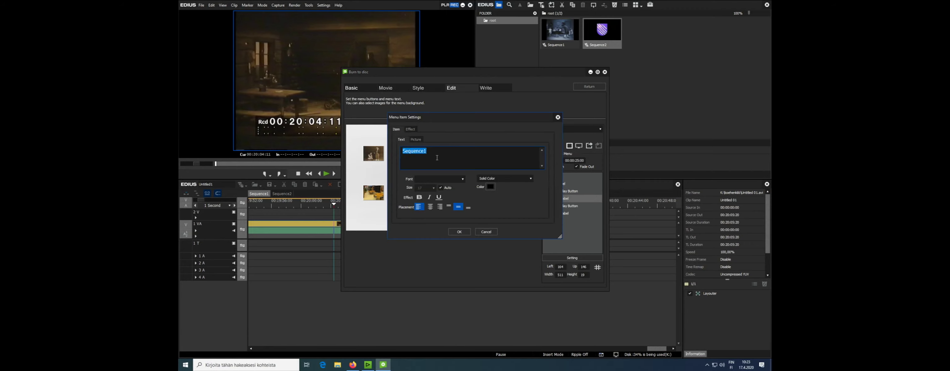
pyautogui.write('Raita 1')
pyautogui.click(459, 231)
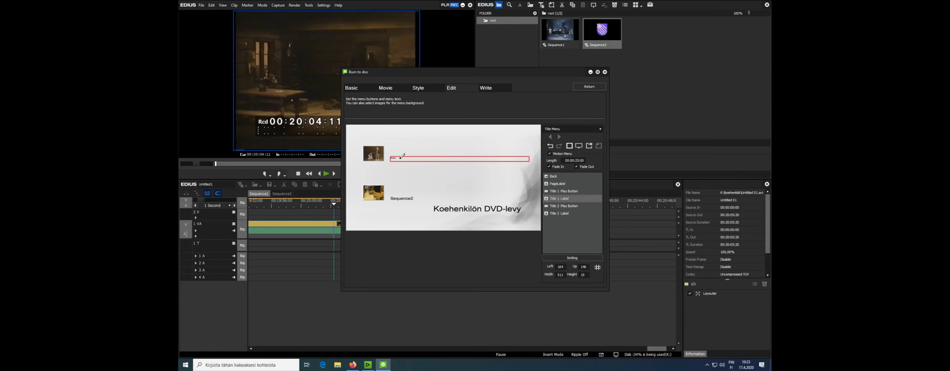
pyautogui.moveTo(390, 156); pyautogui.dragTo(388, 146)
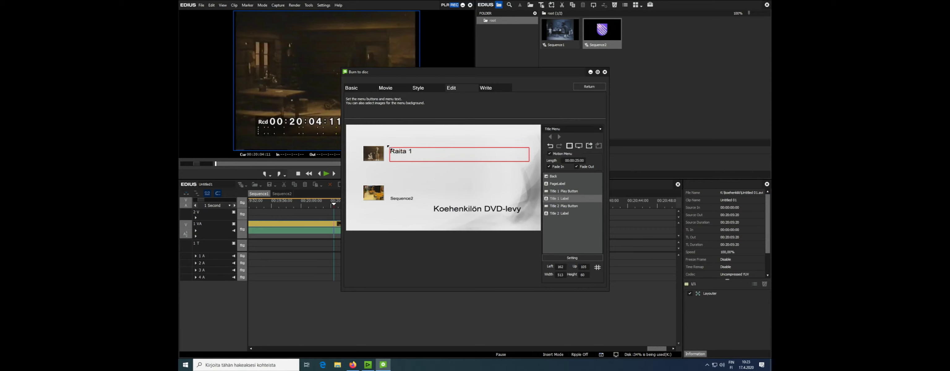
pyautogui.click(419, 186)
# Rename the second title's menu label to "Raita 2" and enlarge its text frame slightly.
pyautogui.click(402, 199)
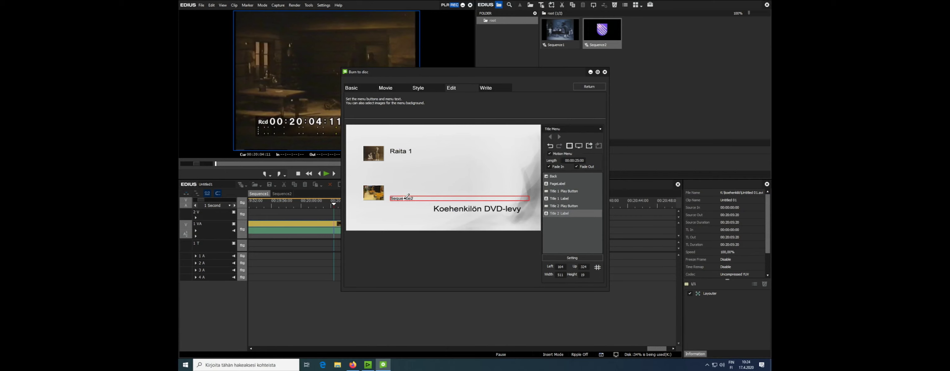
pyautogui.doubleClick(402, 198)
pyautogui.write('Ra')
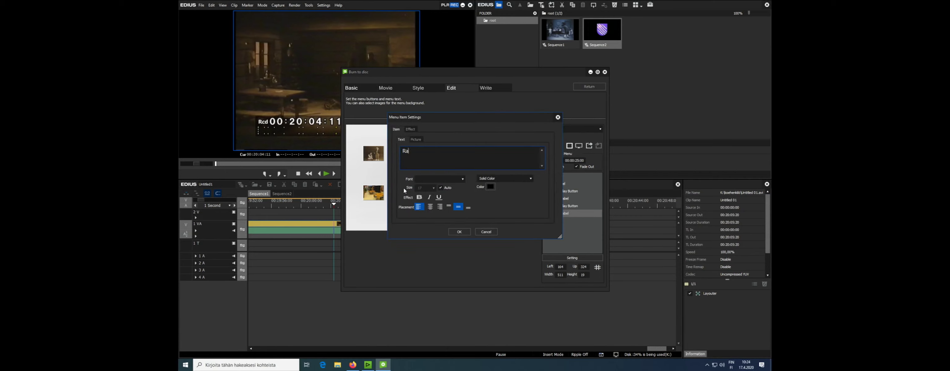
pyautogui.write('ita 2')
pyautogui.press('BackSpace')
pyautogui.write('2')
pyautogui.click(453, 232)
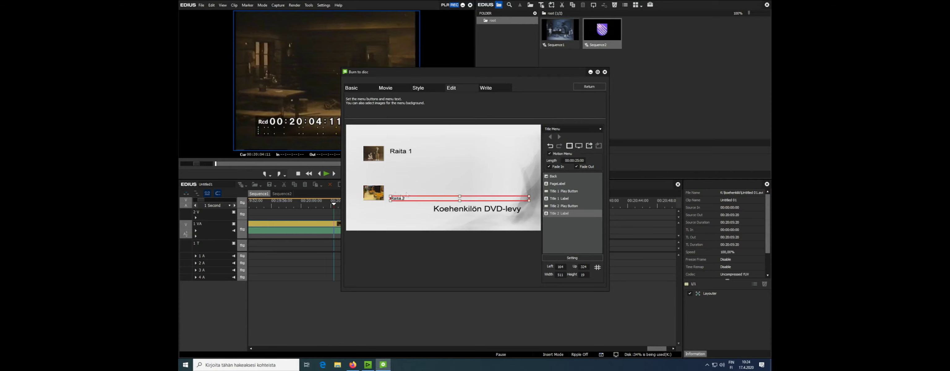
pyautogui.moveTo(391, 196); pyautogui.dragTo(386, 194)
pyautogui.click(447, 181)
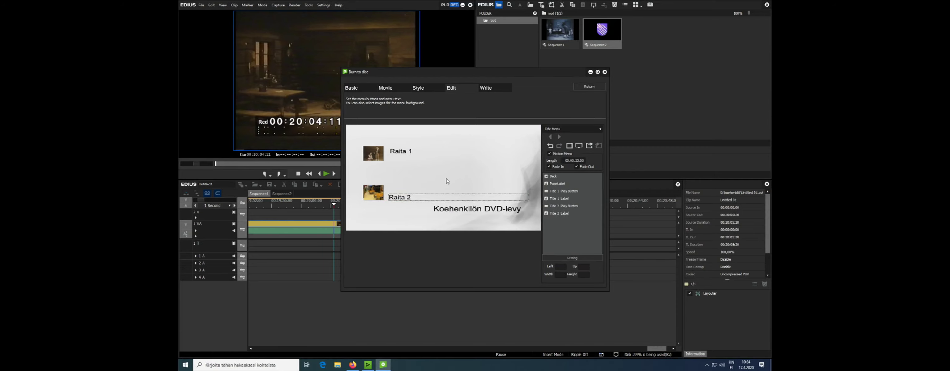
# Slightly enlarge the thumbnail play buttons of both titles in the disc menu.
pyautogui.click(367, 154)
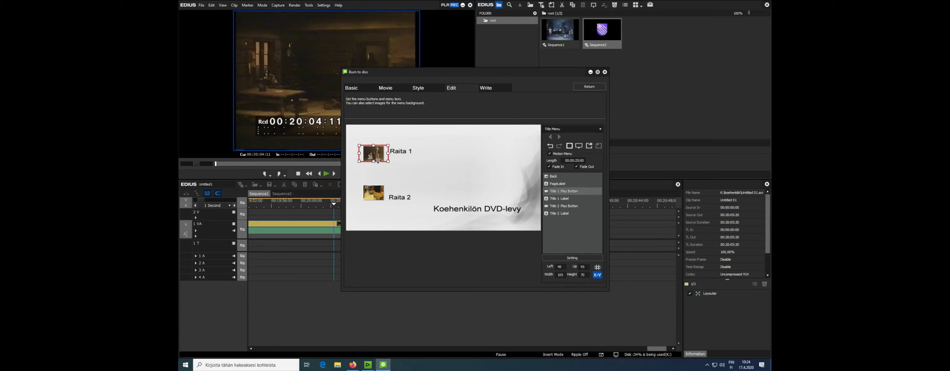
pyautogui.click(373, 190)
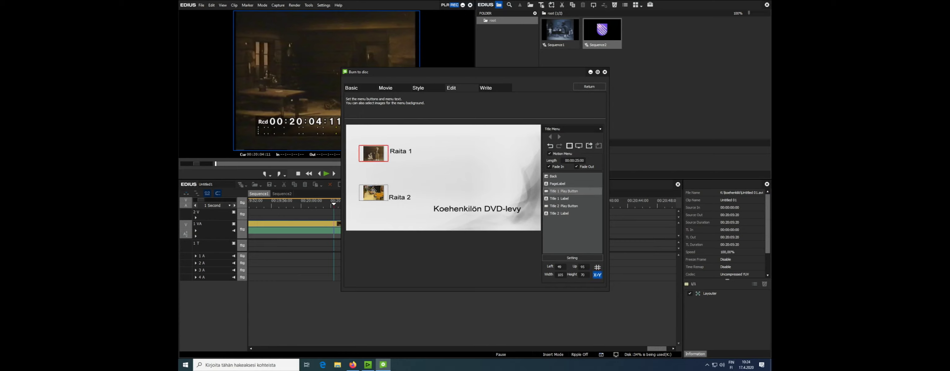
pyautogui.moveTo(388, 184); pyautogui.dragTo(391, 179)
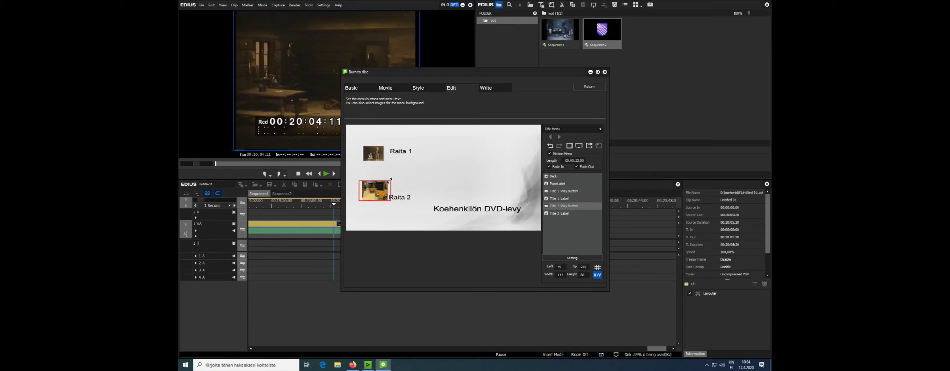
pyautogui.click(378, 152)
pyautogui.moveTo(386, 145); pyautogui.dragTo(393, 142)
pyautogui.click(415, 178)
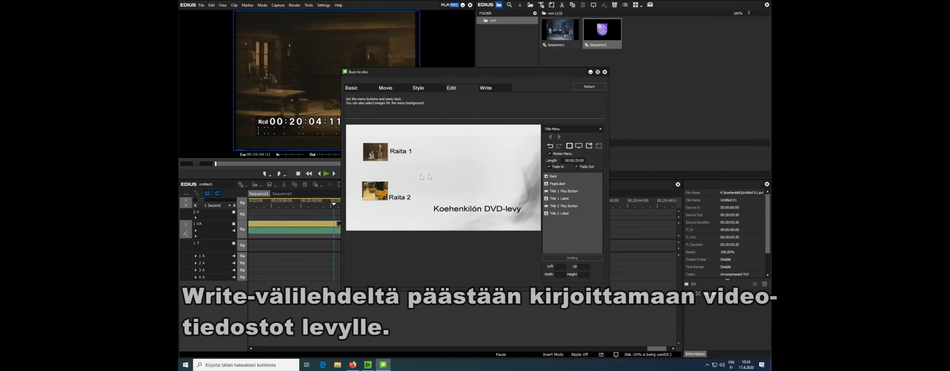
# Write the DVD with the existing output settings and close the completion messages.
pyautogui.click(496, 89)
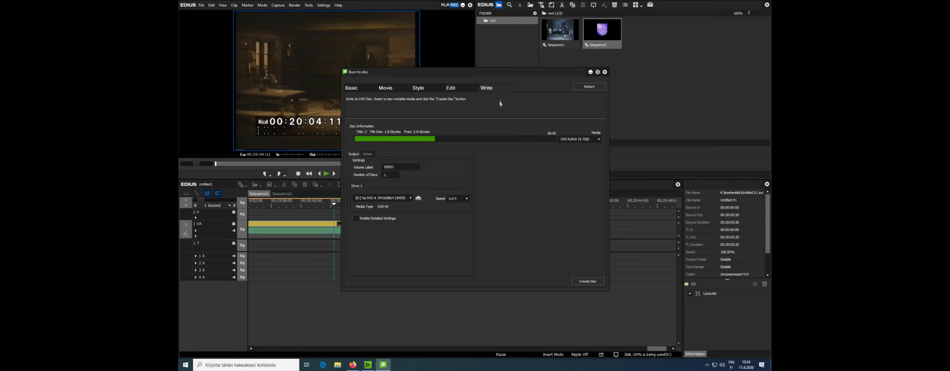
pyautogui.click(581, 282)
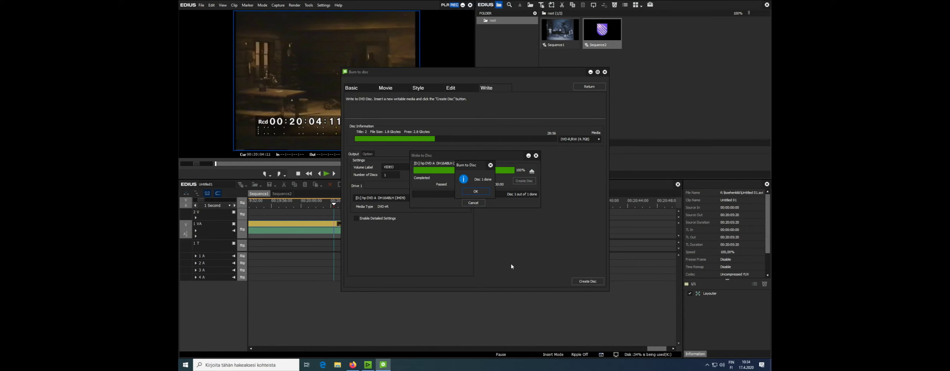
pyautogui.click(473, 191)
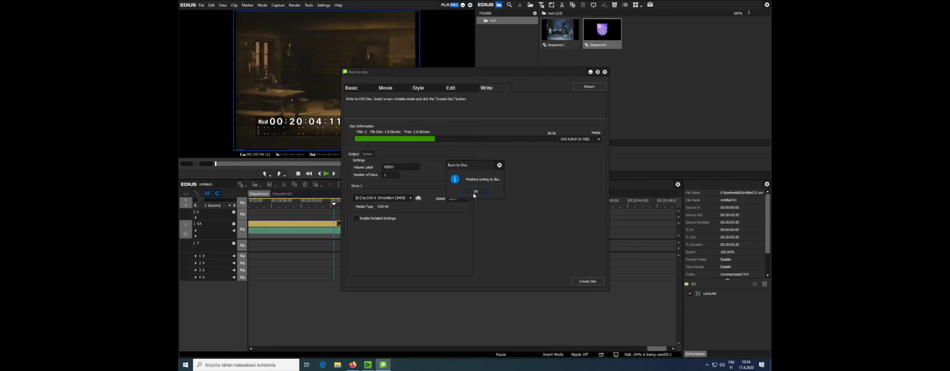
pyautogui.click(475, 191)
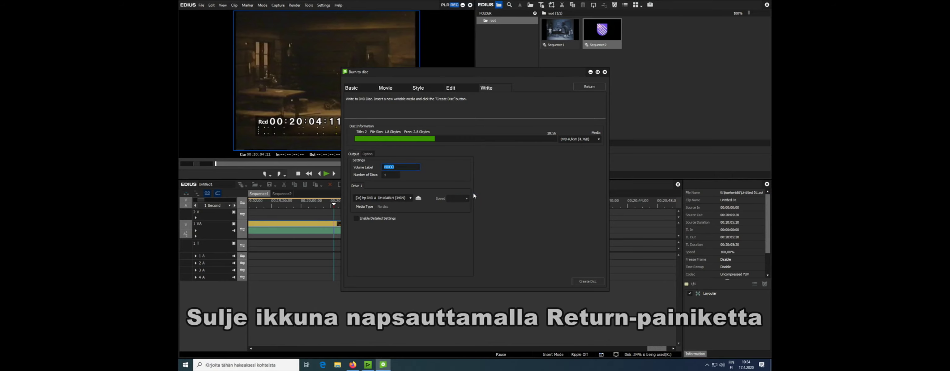
# Leave disc authoring without saving and exit EDIUS without saving the project.
pyautogui.click(582, 87)
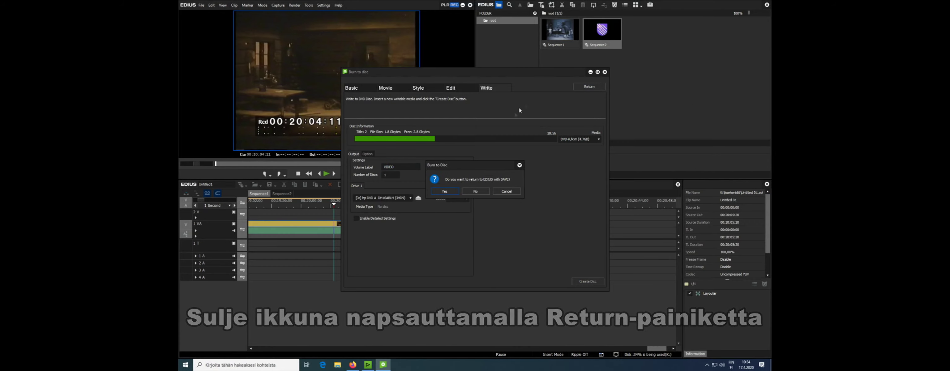
pyautogui.click(472, 192)
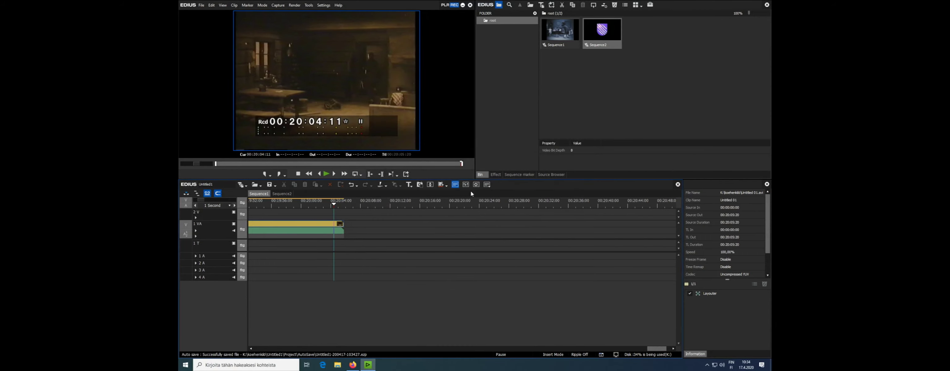
pyautogui.click(470, 5)
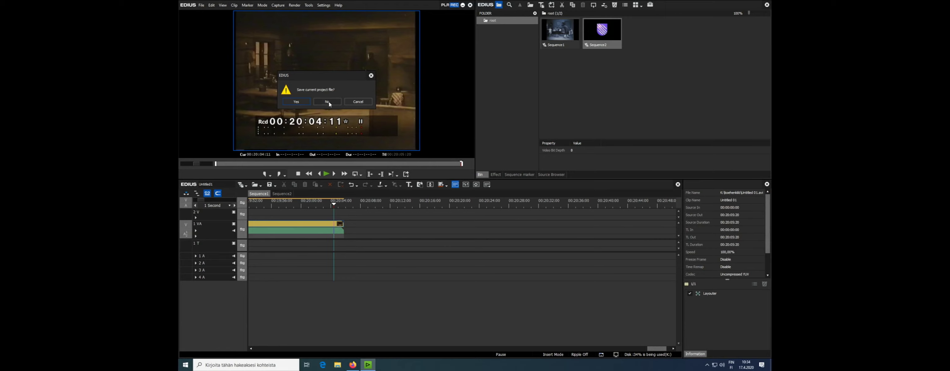
pyautogui.click(329, 102)
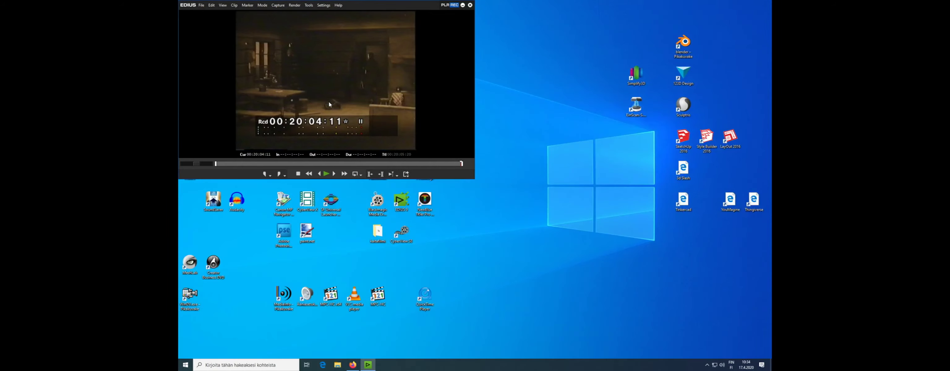